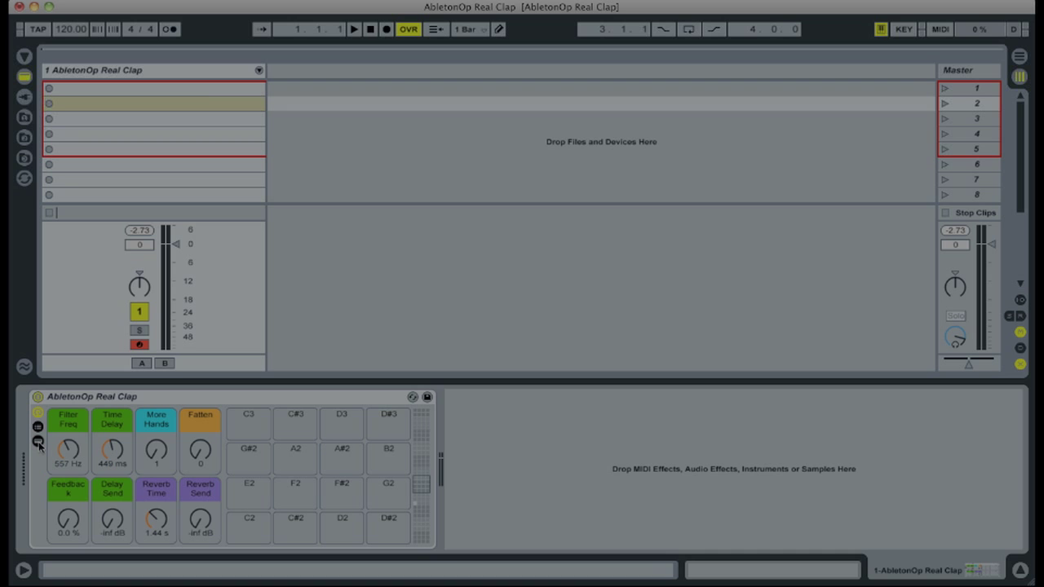
Reveal the devices inside the AbletonOp Real Clap drum rack and the nested rack's list of Clapper chains
left_click(37, 441)
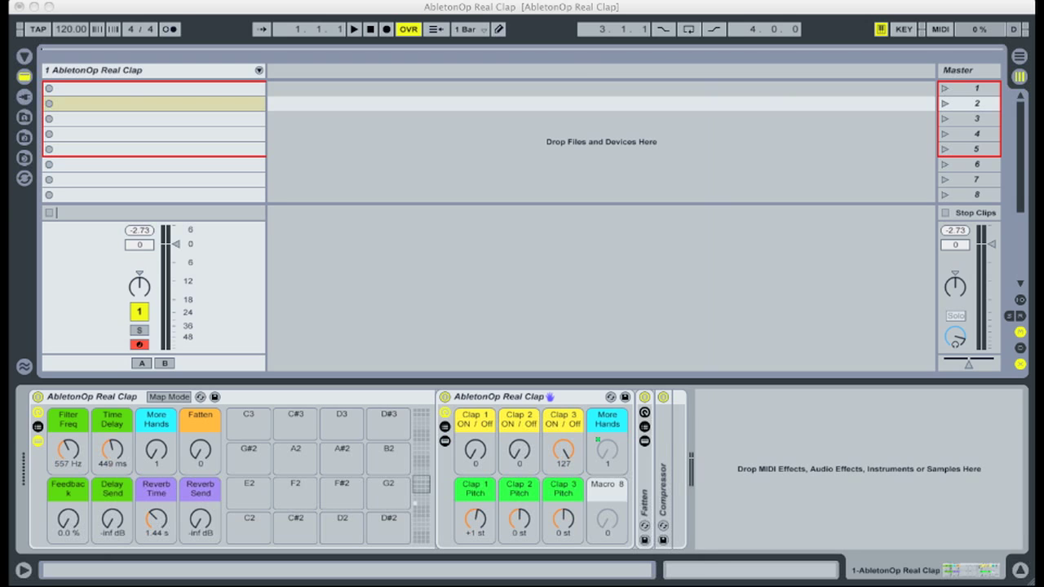
left_click(445, 426)
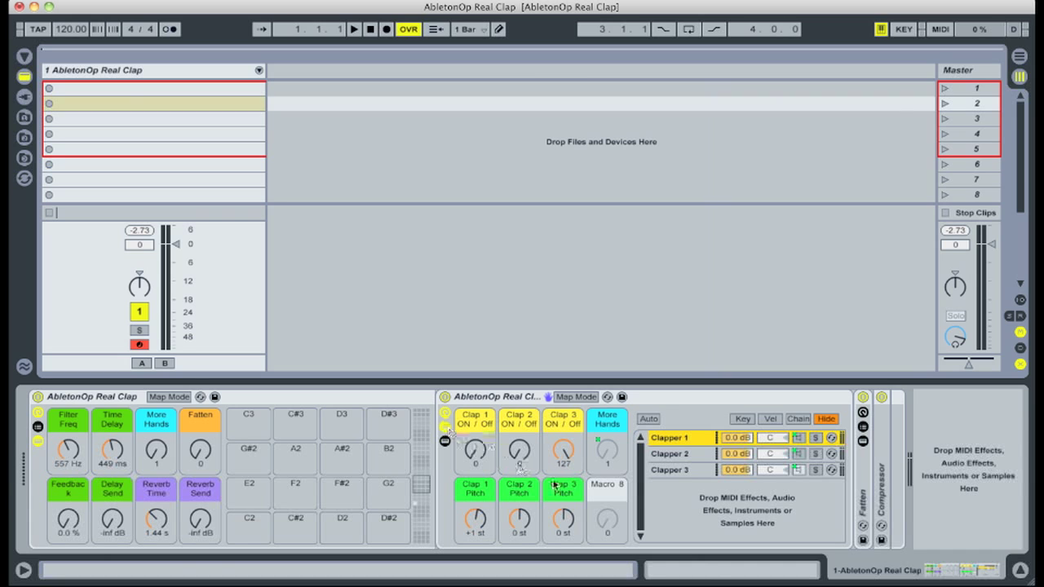
Audition Clap 1, Clap 2 and Clap 3 separately by setting one ON / OFF macro at a time to 127 and the others to 0
left_click_drag(561, 457, 562, 530)
left_click_drag(471, 459, 470, 392)
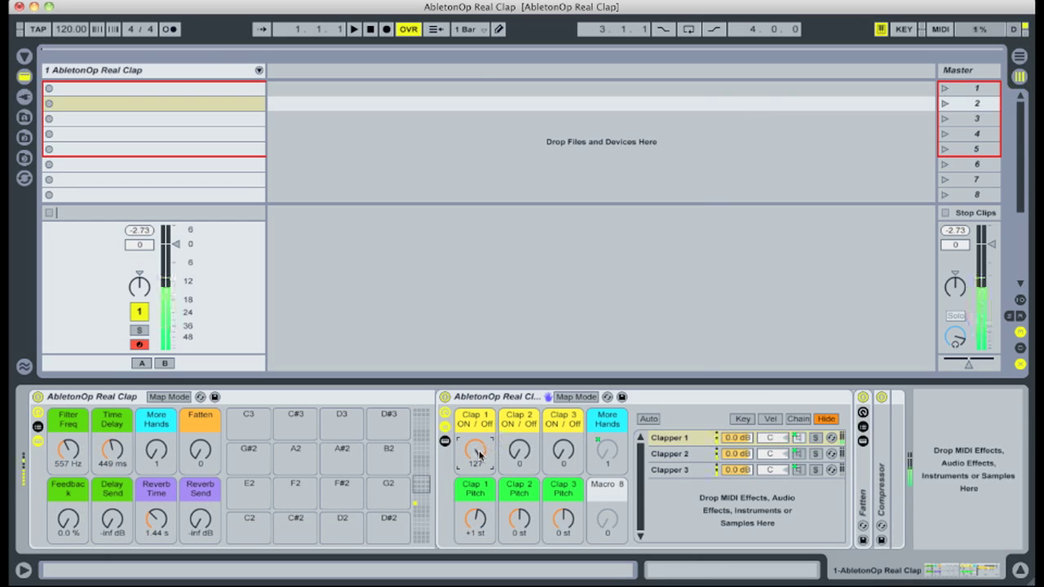
left_click_drag(480, 454, 479, 522)
left_click_drag(517, 453, 518, 387)
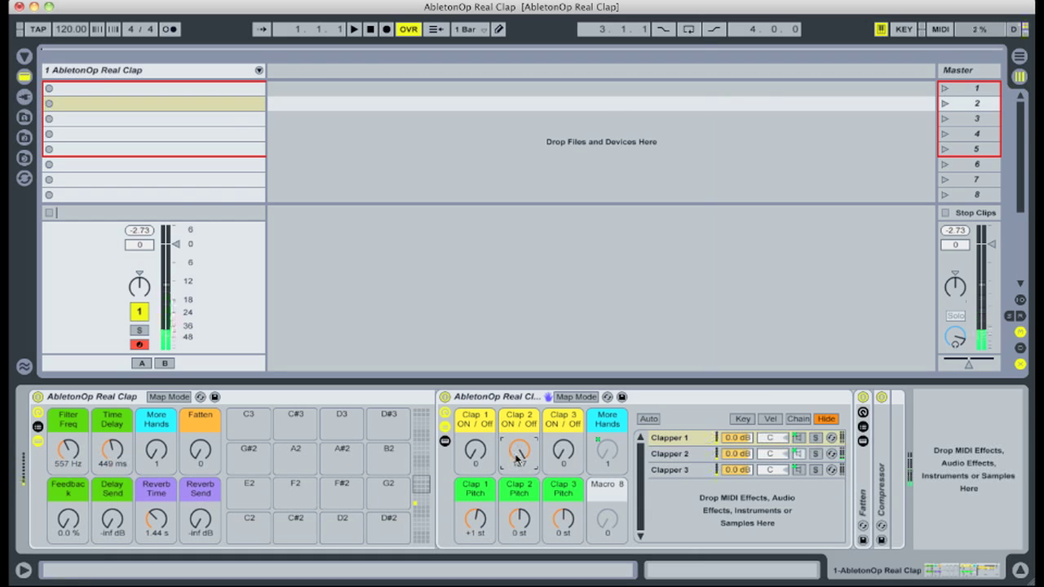
left_click_drag(516, 461, 516, 521)
left_click_drag(564, 453, 563, 388)
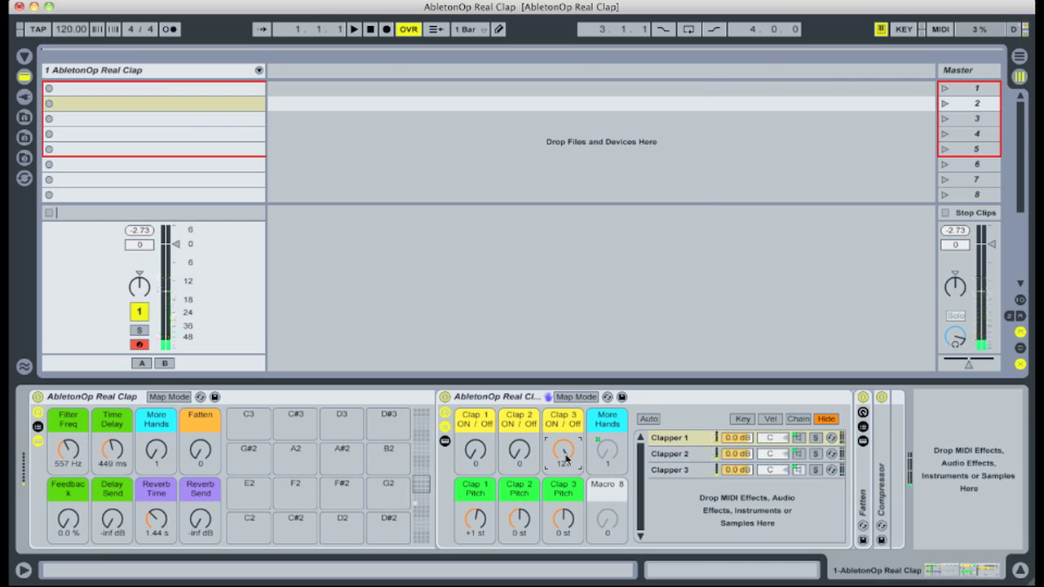
Set the Clap 2 and Clap 1 ON / OFF macros to 127 to layer all three claps
left_click_drag(519, 453, 519, 391)
left_click_drag(471, 453, 471, 391)
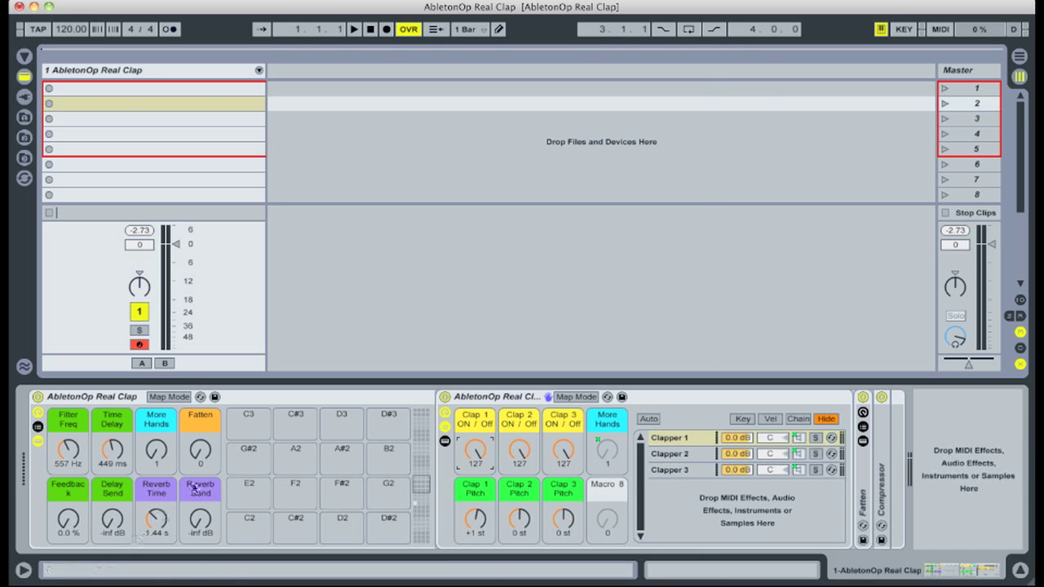
Isolate Clap 1 by setting Clap 2 and Clap 3 ON / OFF to 0, and tune Clap 1 Pitch to -3 st
left_click_drag(564, 448, 581, 490)
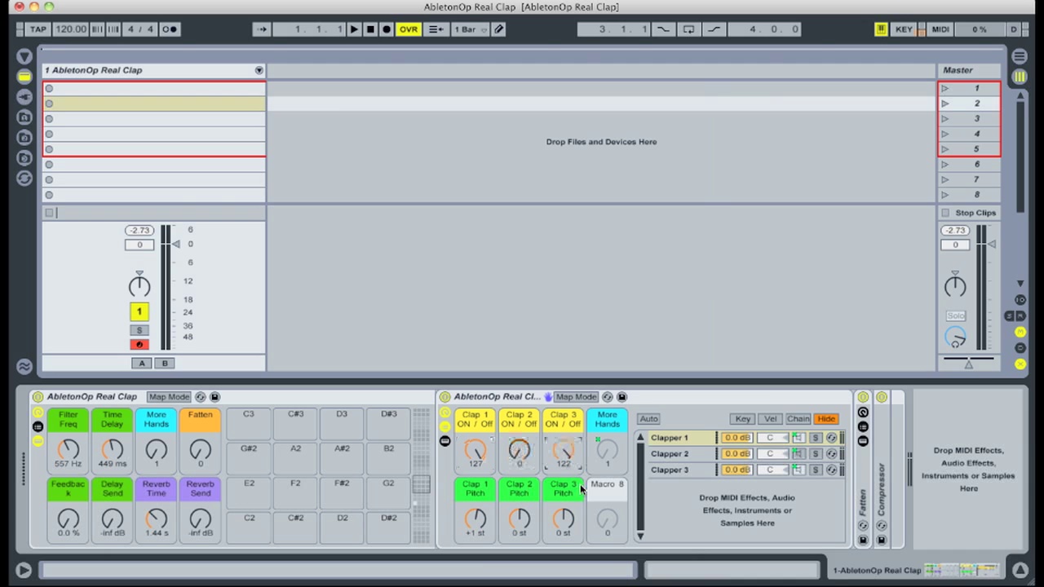
left_click(482, 527)
key("Up")
key("Up")
key("Up")
key("Up")
key("Up")
key("Up")
key("Up")
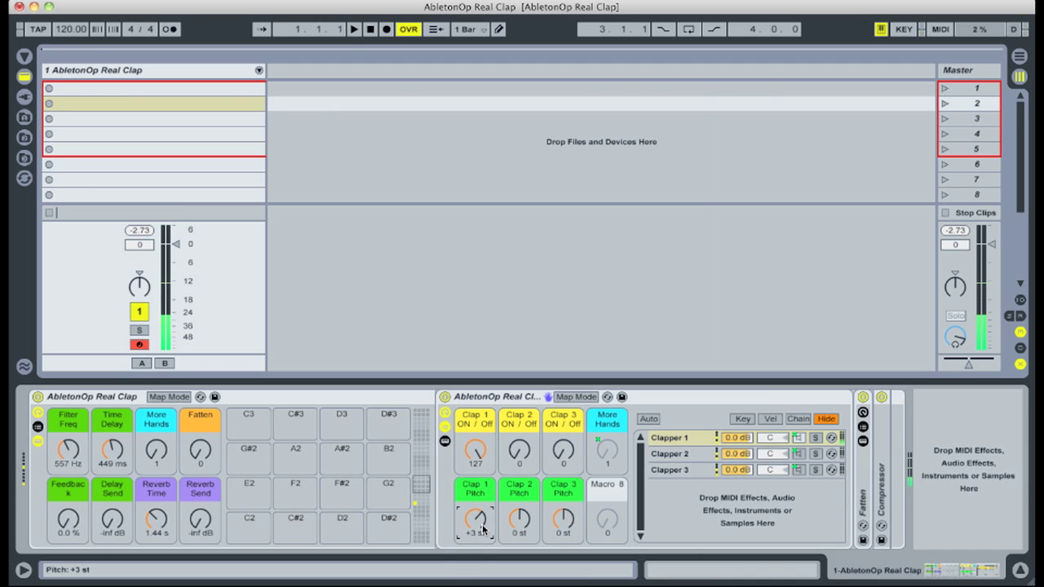
left_click_drag(482, 528, 481, 528)
Set Clap 2 and Clap 3 ON / OFF to 127, with Clap 2 Pitch at +4 st and Clap 3 Pitch at -2 st
left_click_drag(519, 452, 520, 407)
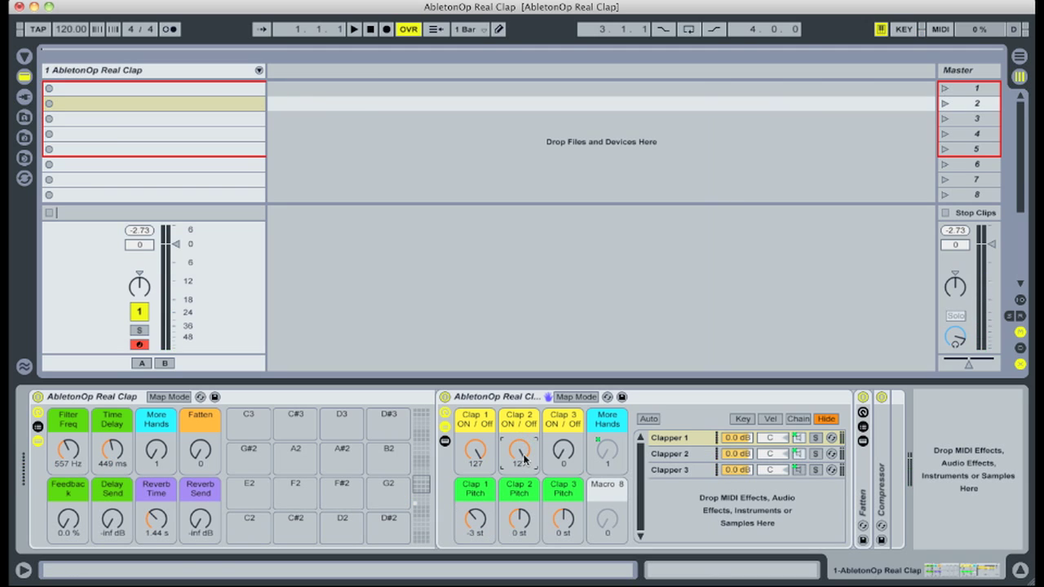
left_click_drag(520, 525, 521, 516)
left_click_drag(558, 461, 558, 432)
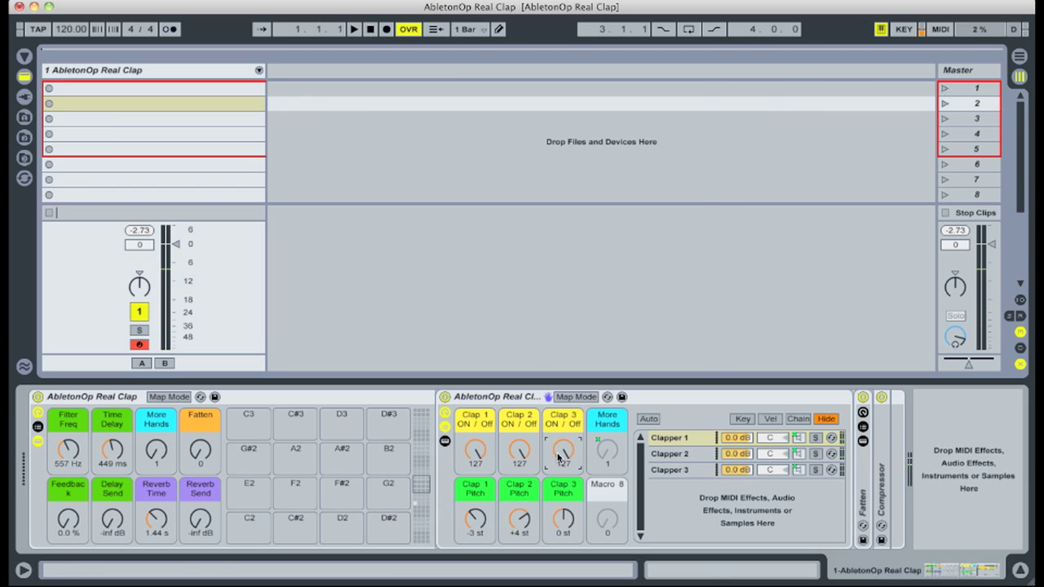
left_click_drag(563, 520, 563, 526)
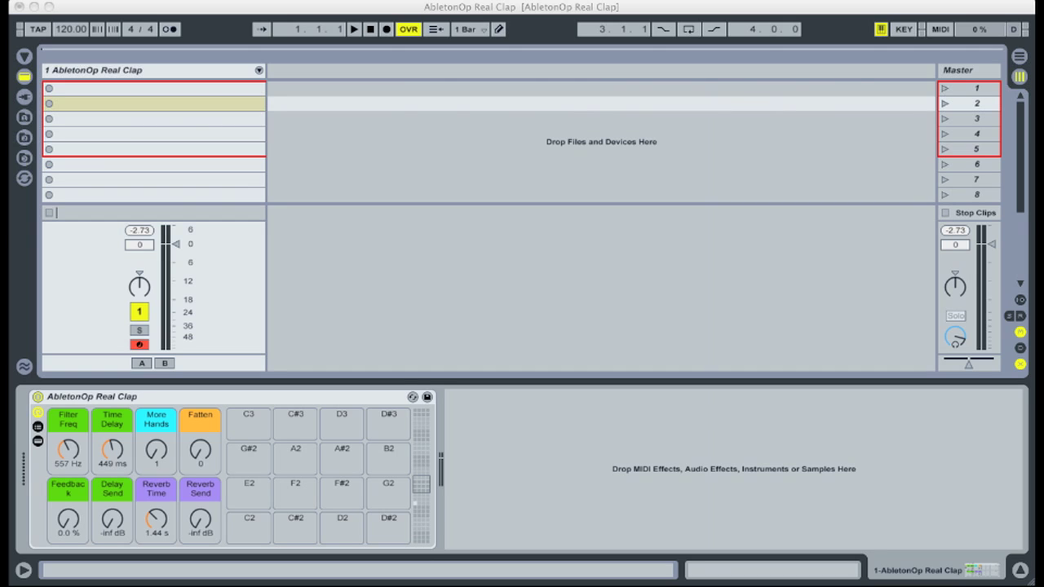
Audition the delay at 0.0 dB send with Feedback 70 %, Time Delay 87.4 ms and Filter Freq 583 Hz, ending with Delay Send at -inf dB
left_click(114, 487)
left_click_drag(114, 517, 128, 496)
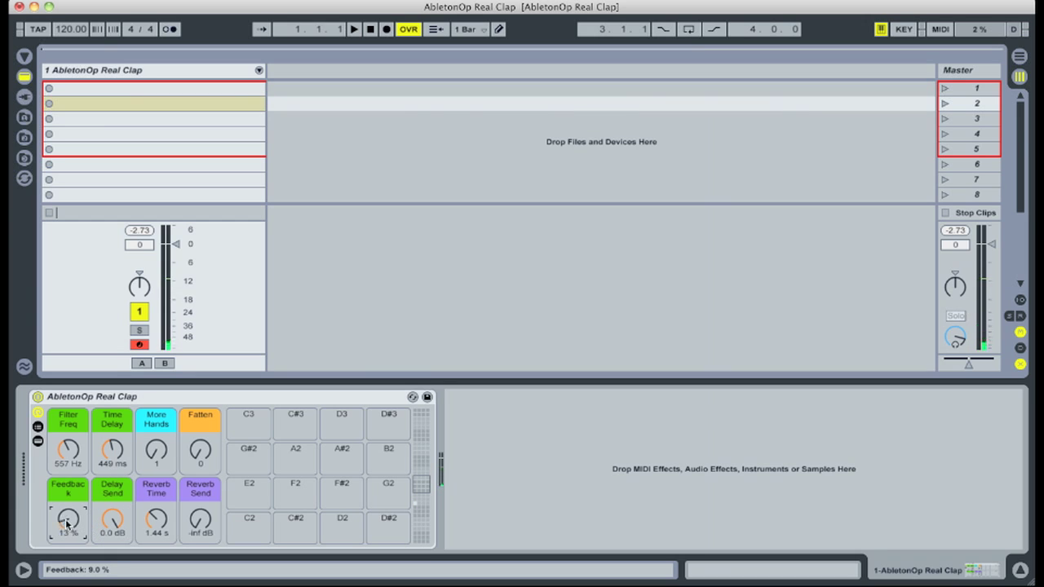
left_click_drag(68, 519, 112, 454)
left_click_drag(69, 526, 69, 517)
left_click_drag(112, 449, 112, 449)
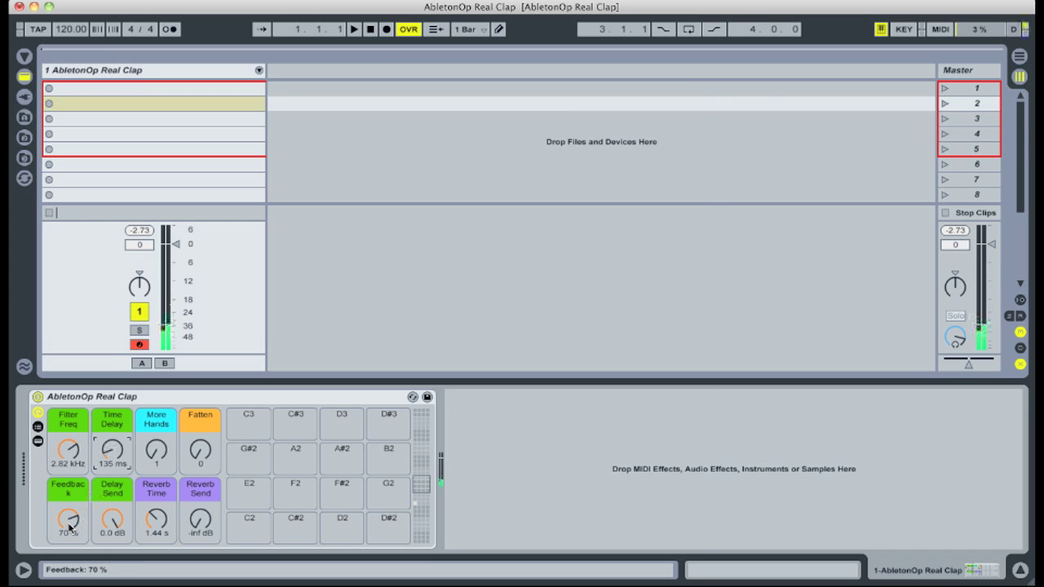
mouse_move(73, 455)
left_mouse_down()
mouse_move(120, 461)
mouse_move(69, 462)
mouse_move(70, 471)
left_mouse_up()
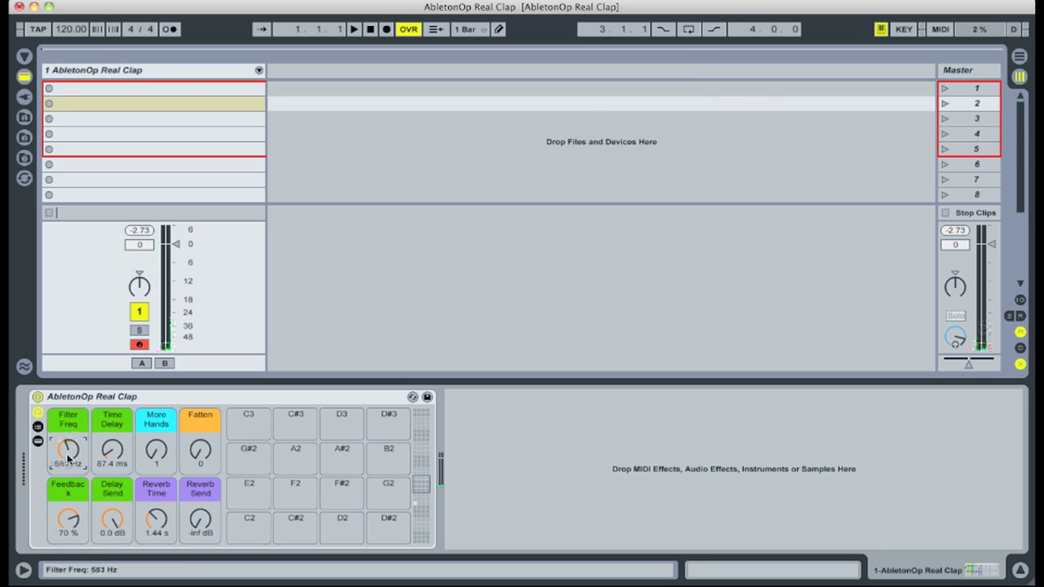
left_click_drag(111, 519, 111, 550)
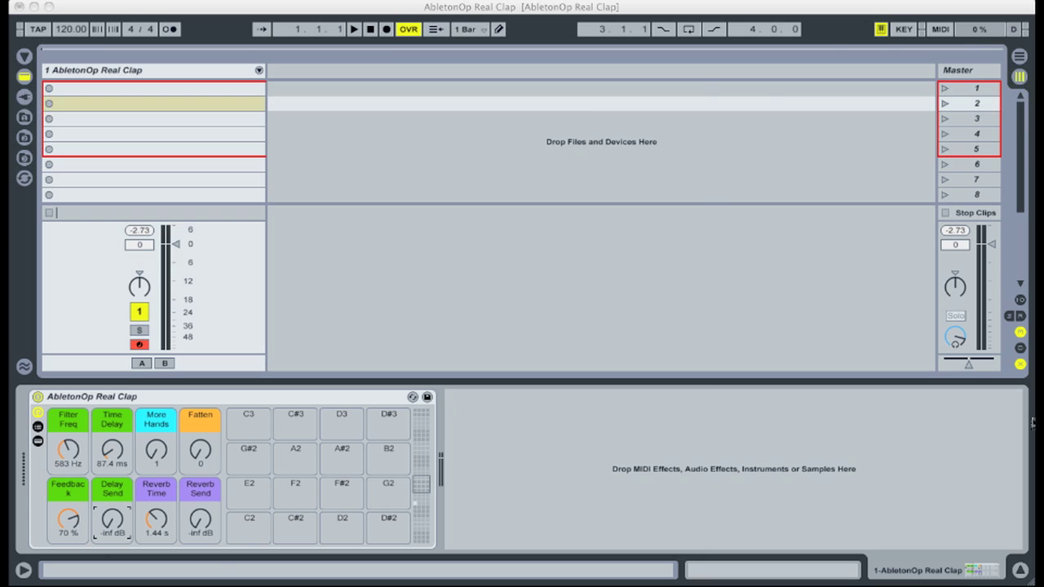
Combine delay and reverb by raising Delay Send and Reverb Send to 0.0 dB with Time Delay at 260 ms
left_click(113, 521)
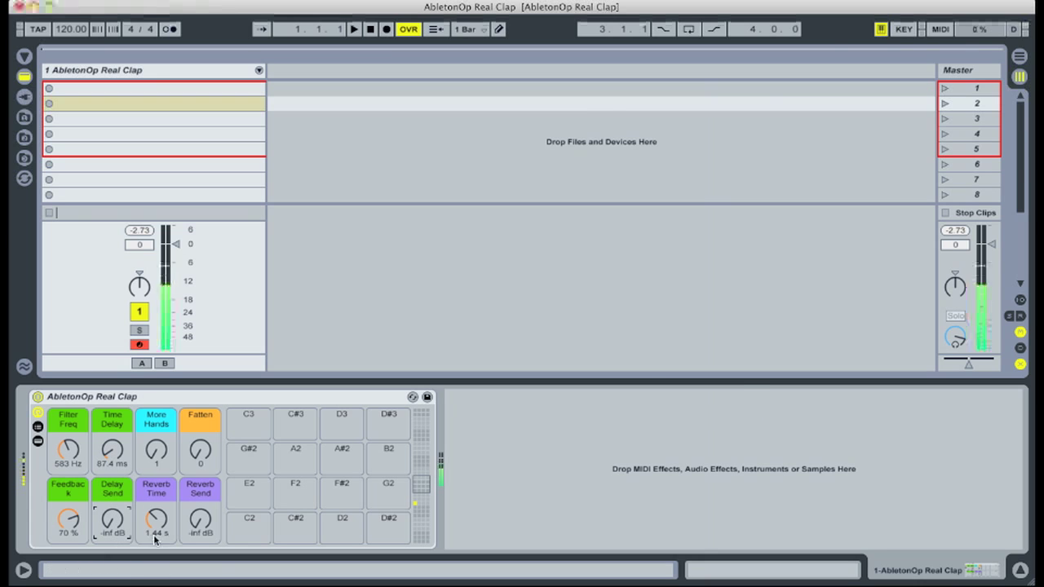
left_click_drag(199, 531, 197, 528)
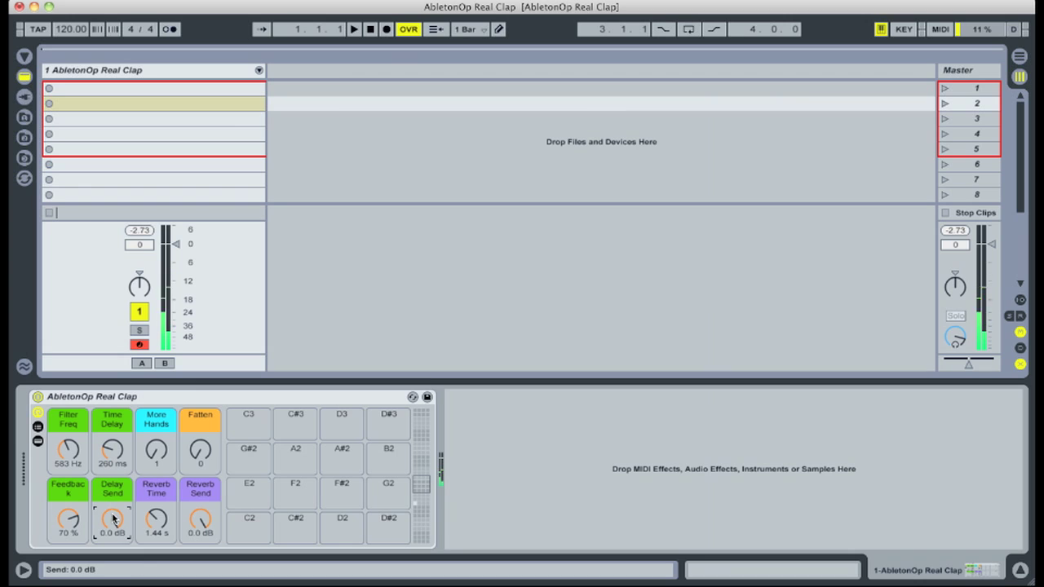
left_click_drag(201, 523, 205, 523)
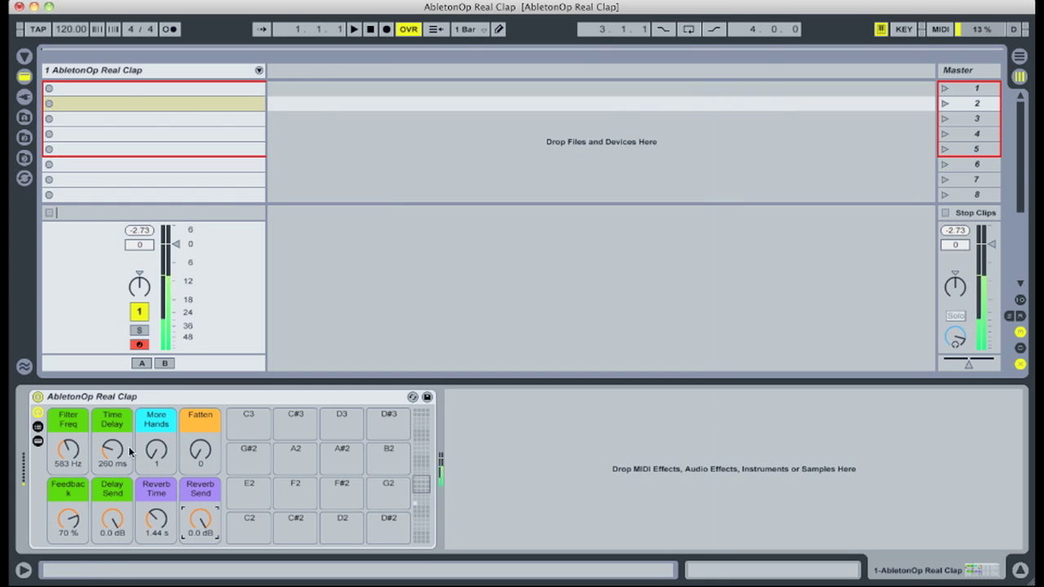
Lower Feedback to 1.5 % and set both Delay Send and Reverb Send to -inf dB
left_click(72, 530)
left_click_drag(72, 530, 74, 536)
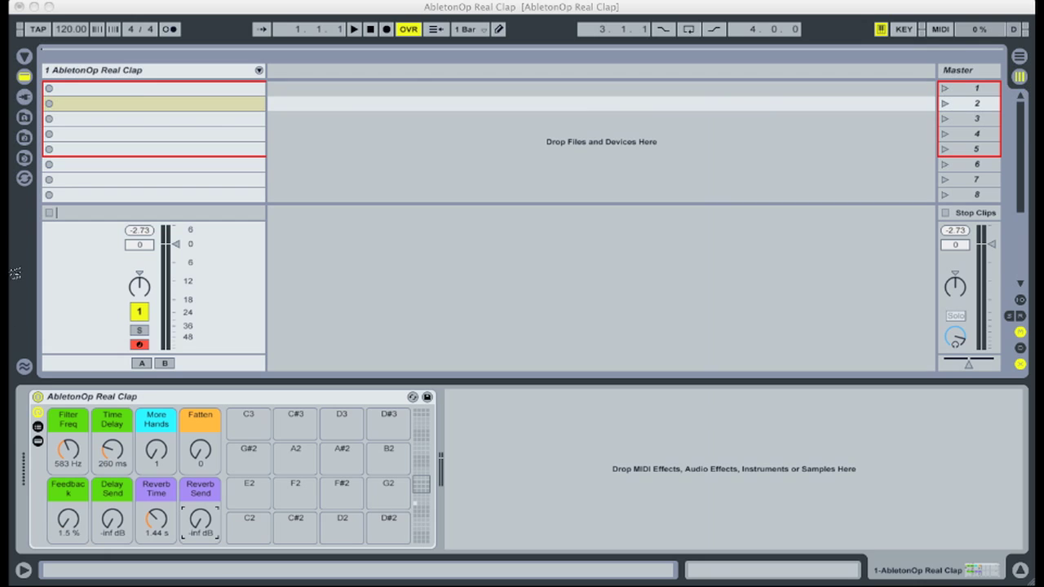
Reveal the nested clap rack and leave only Clap 1 active by setting Clap 2 and Clap 3 ON / OFF to 0
left_click(37, 441)
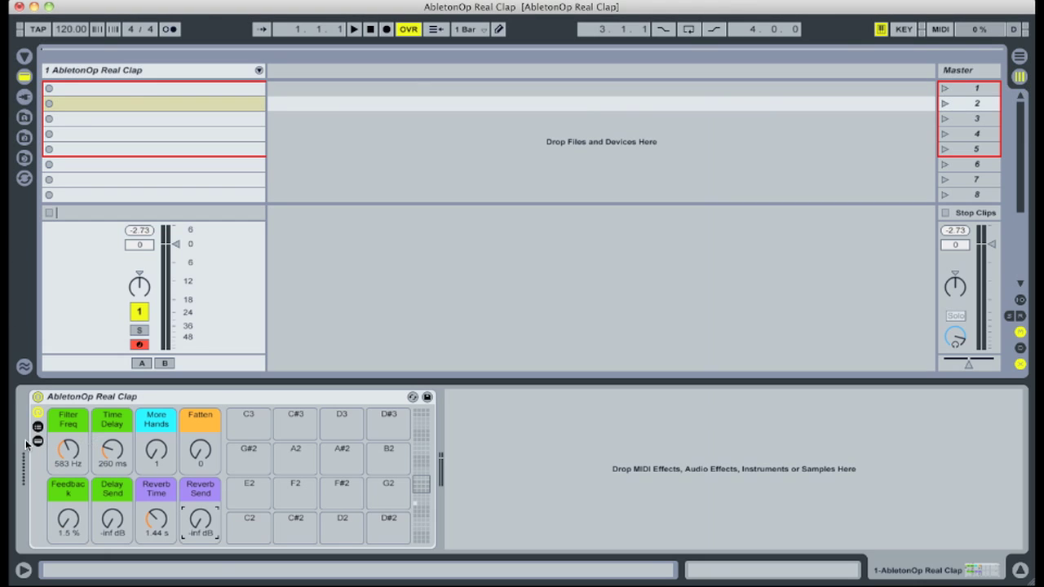
left_click(37, 441)
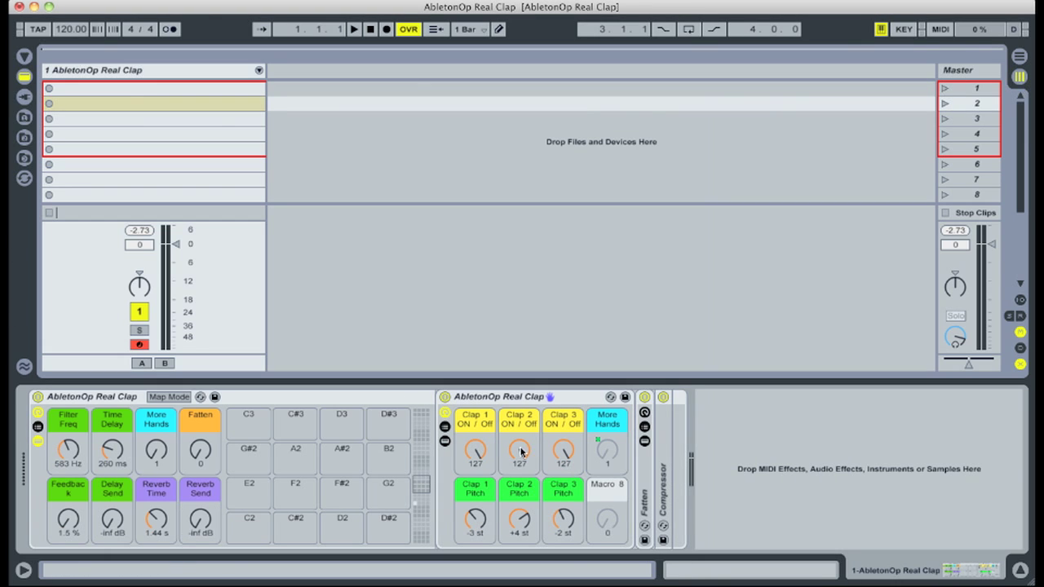
left_click_drag(520, 450, 521, 530)
left_click_drag(564, 449, 566, 526)
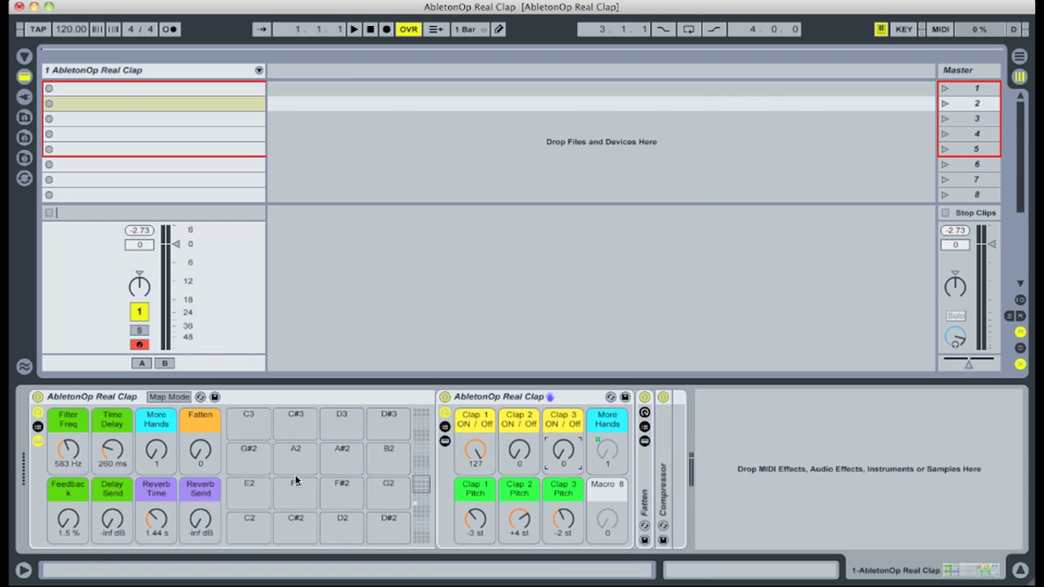
Raise the More Hands macro to 5 while only Clap 1 is active
left_click(157, 457)
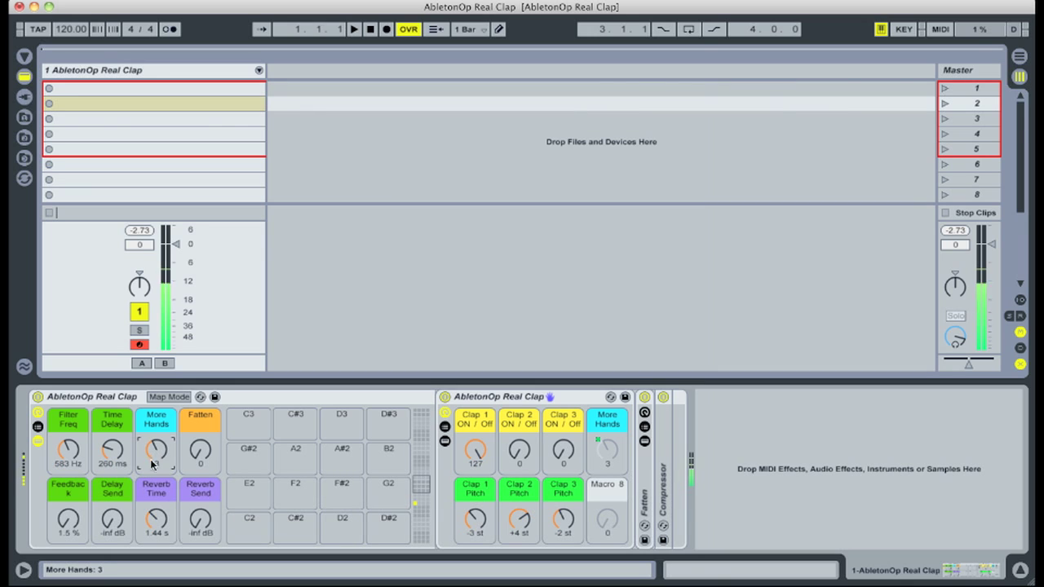
left_click_drag(163, 456, 154, 451)
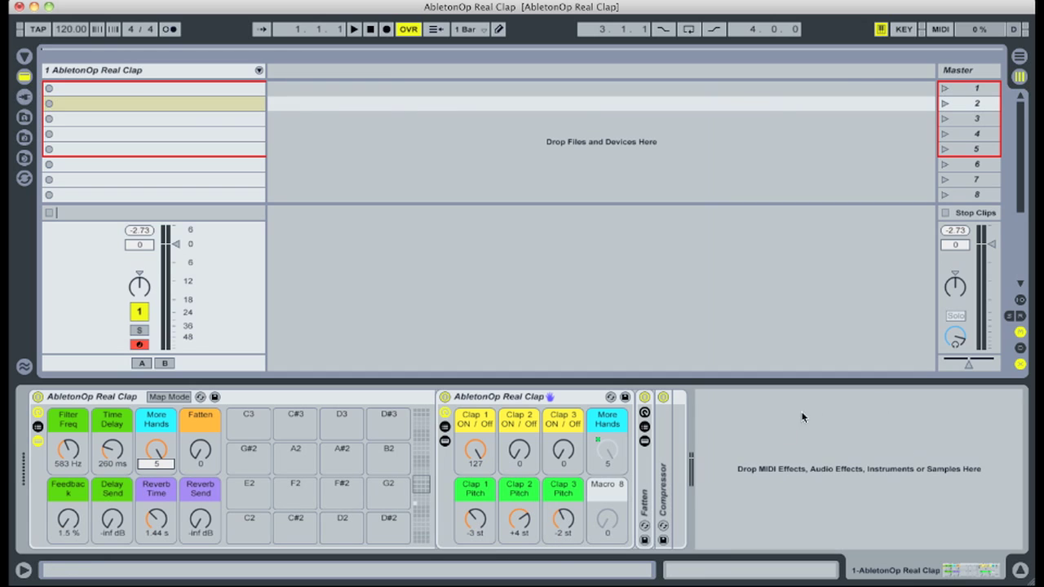
Set Clap 2 and Clap 3 ON / OFF to 127, and sweep More Hands down to 1 and stepwise up to 5
left_click_drag(563, 462, 564, 404)
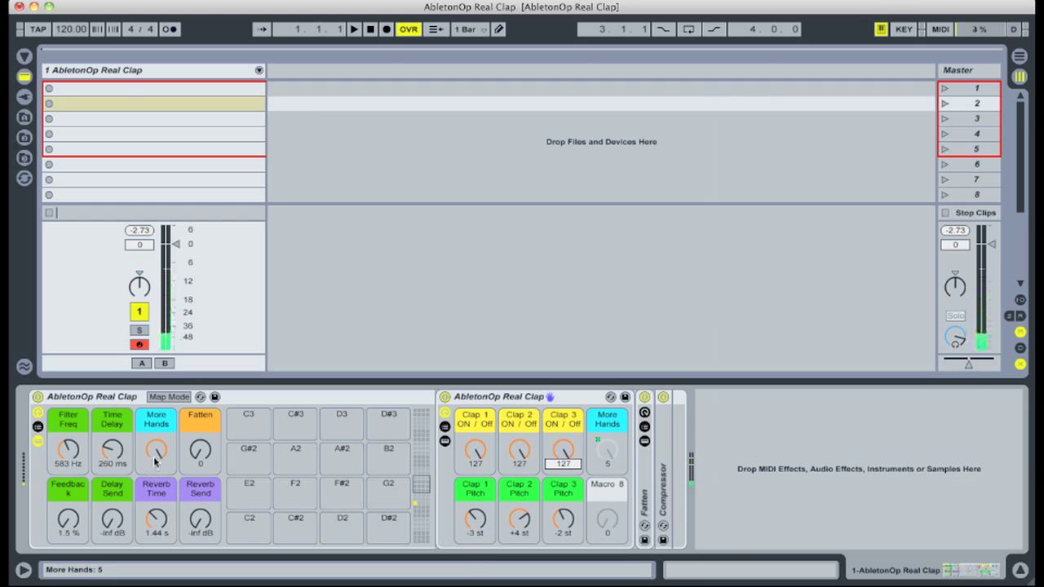
left_click_drag(156, 453, 155, 461)
key("Down")
key("Down")
key("Down")
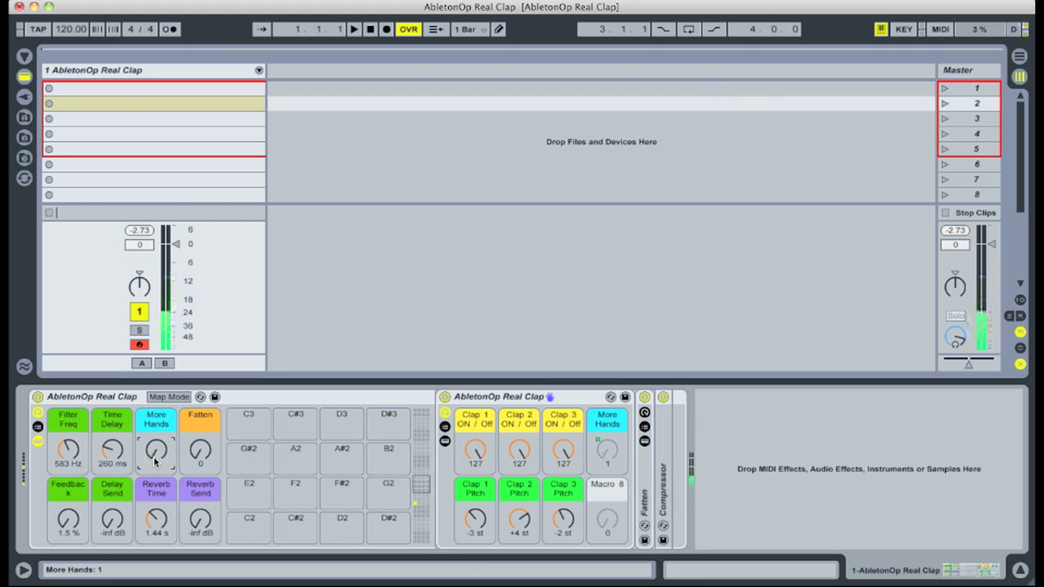
key("Up")
key("Up")
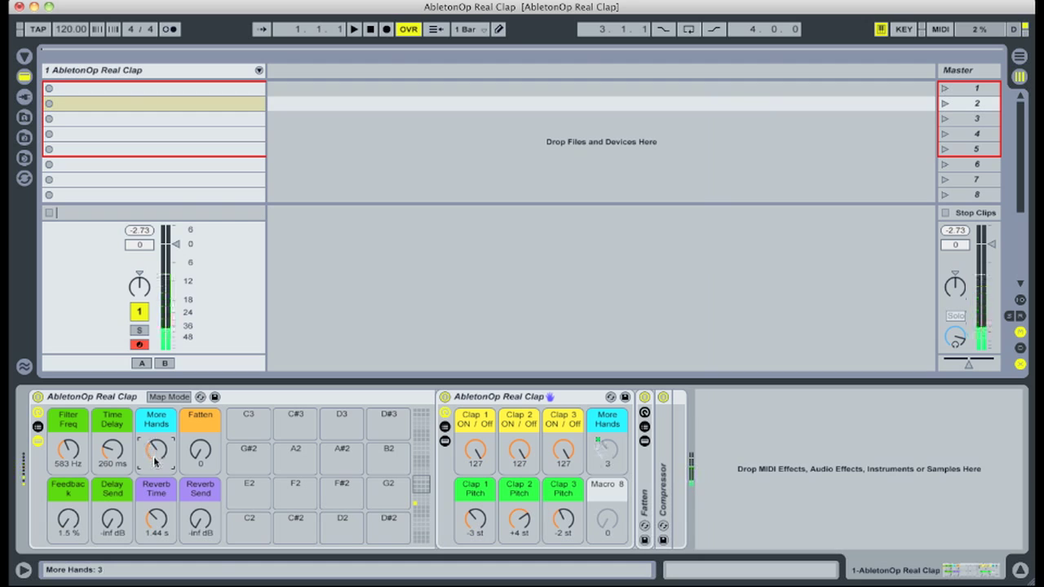
key("Up")
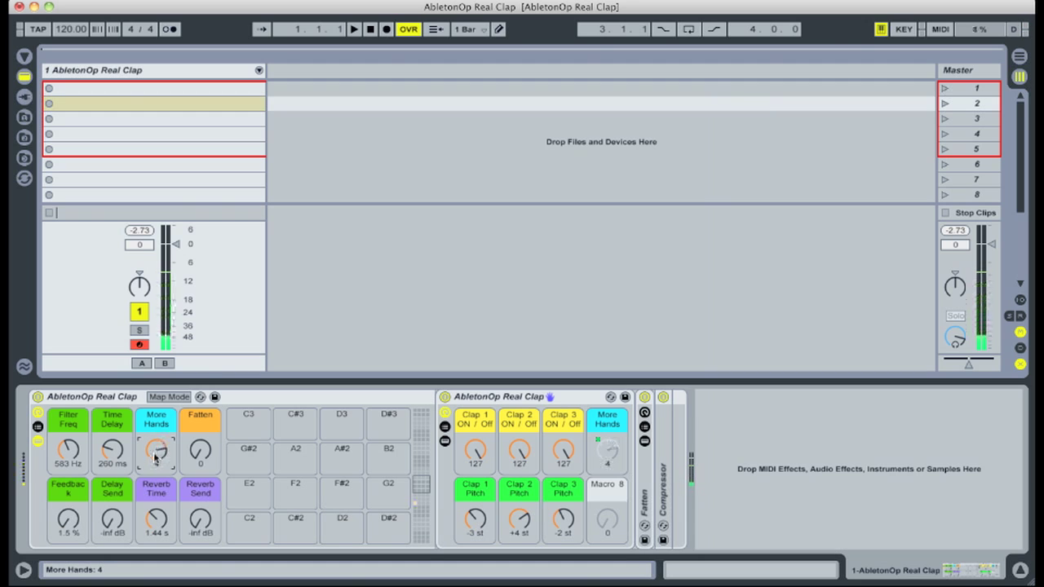
key("Up")
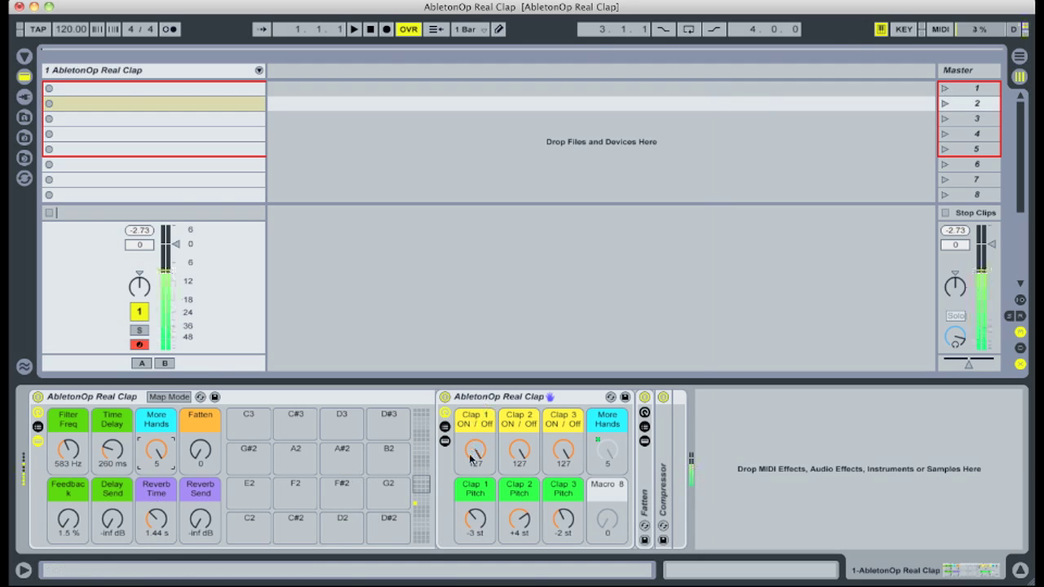
key("super+shift+2")
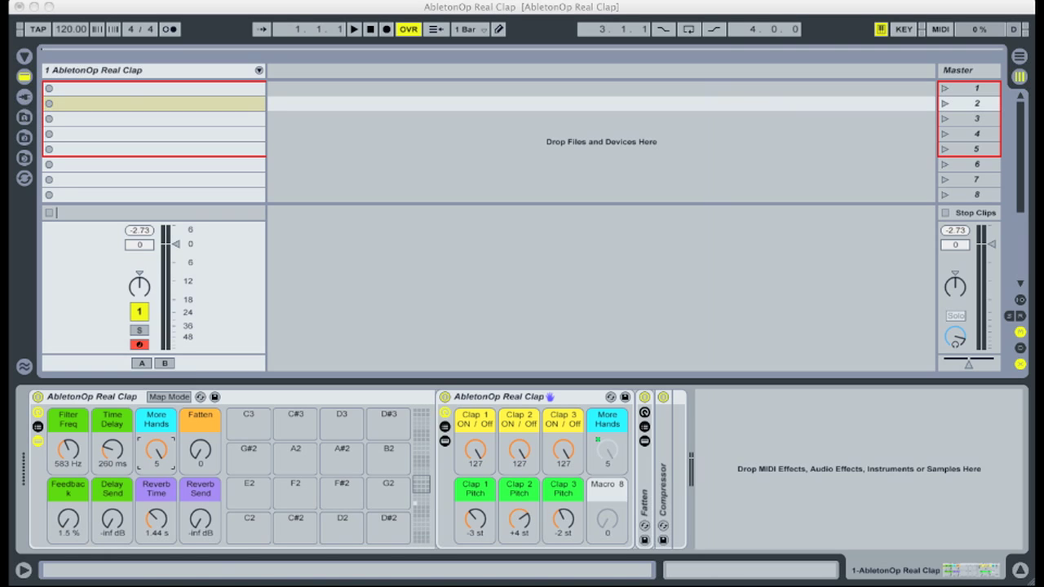
Expand the Fatten effect rack with its chain selector zones and fold away the nested clap rack's macros
left_click(645, 443)
left_click(645, 442)
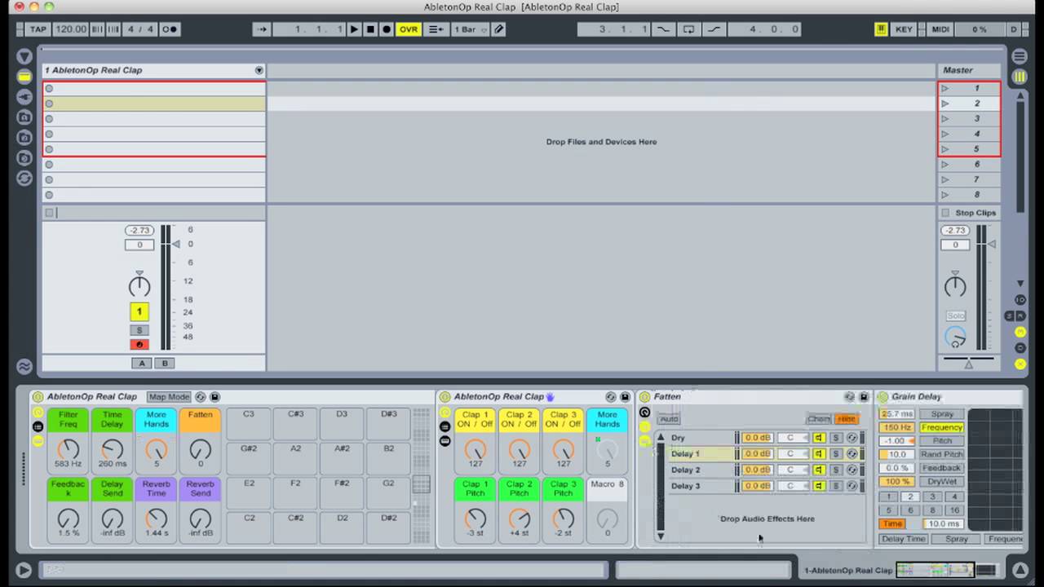
mouse_move(931, 568)
left_mouse_down()
mouse_move(948, 574)
mouse_move(939, 579)
left_mouse_up()
left_click(734, 418)
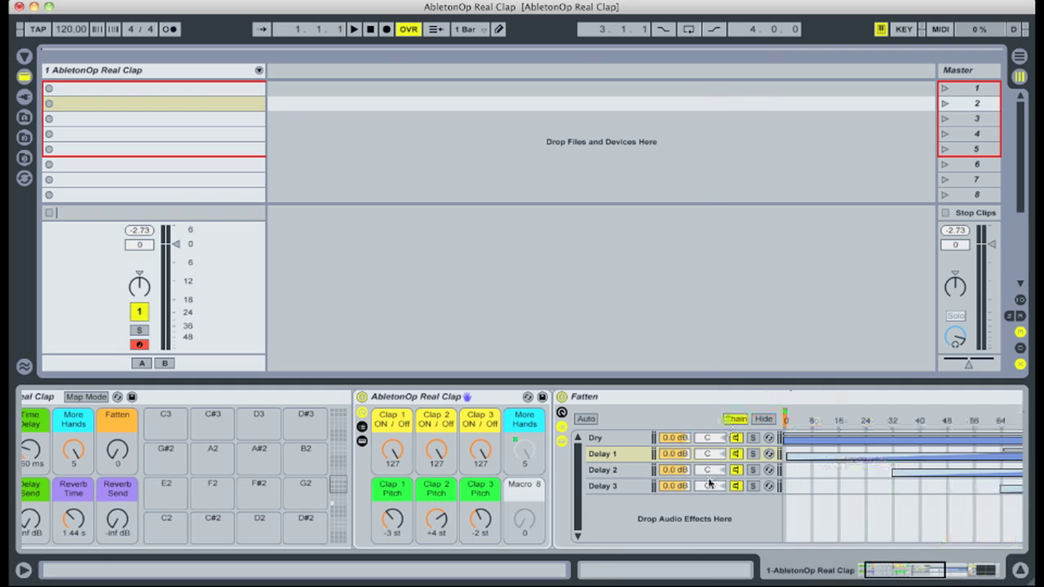
left_click(362, 414)
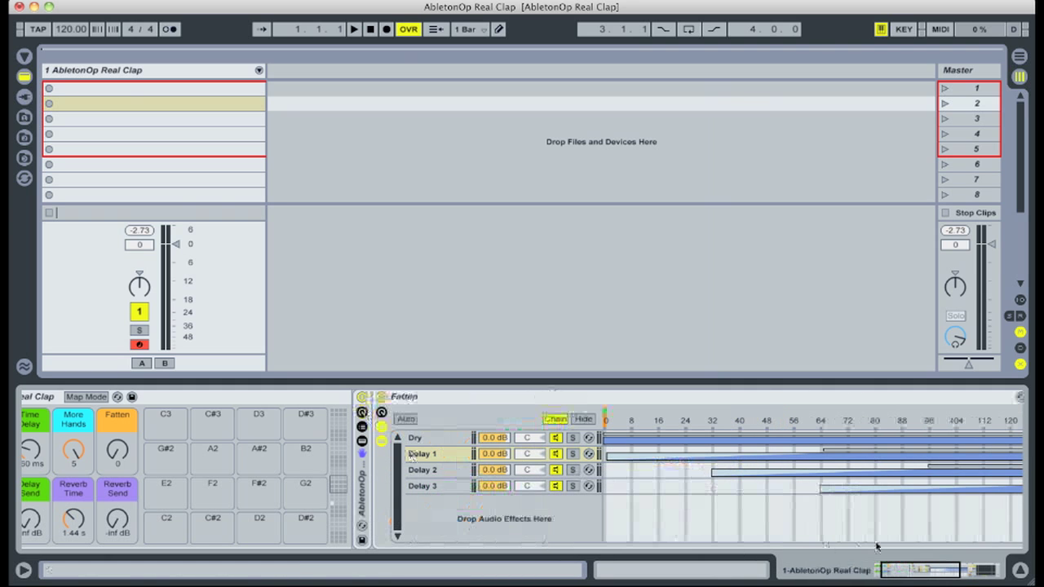
Raise the Fatten macro to 127 to blend in the delay chains
left_click_drag(891, 572, 908, 575)
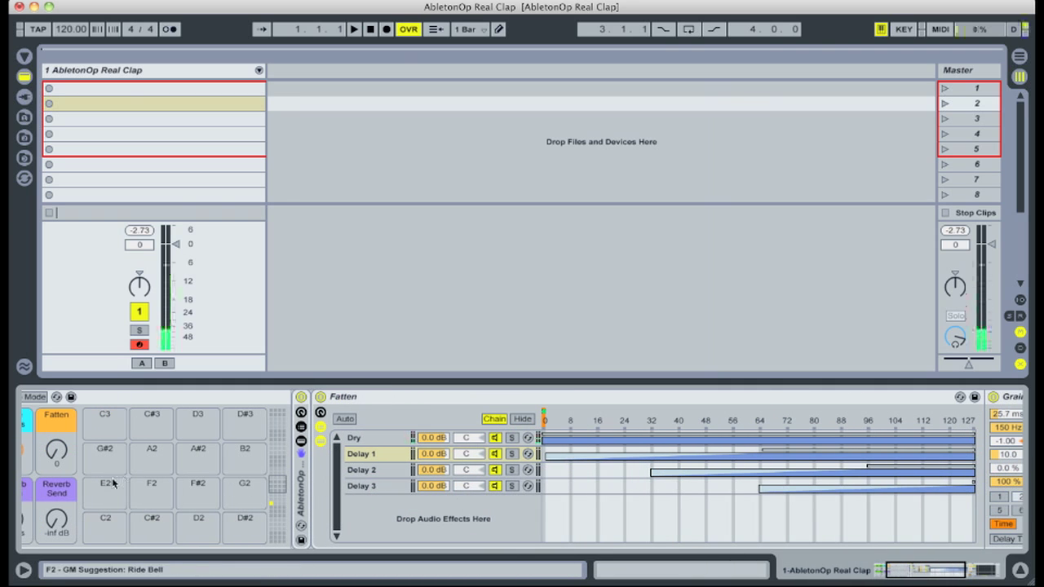
mouse_move(58, 460)
left_mouse_down()
mouse_move(59, 442)
mouse_move(59, 461)
left_mouse_up()
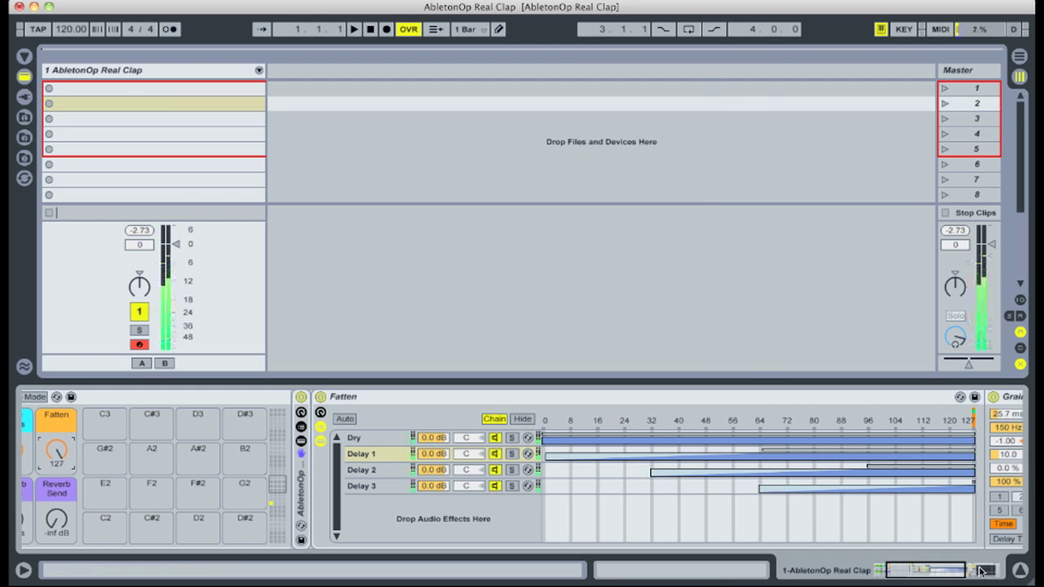
Lower the More Hands macro to 1 and the Fatten macro to 1
left_click_drag(939, 576, 919, 576)
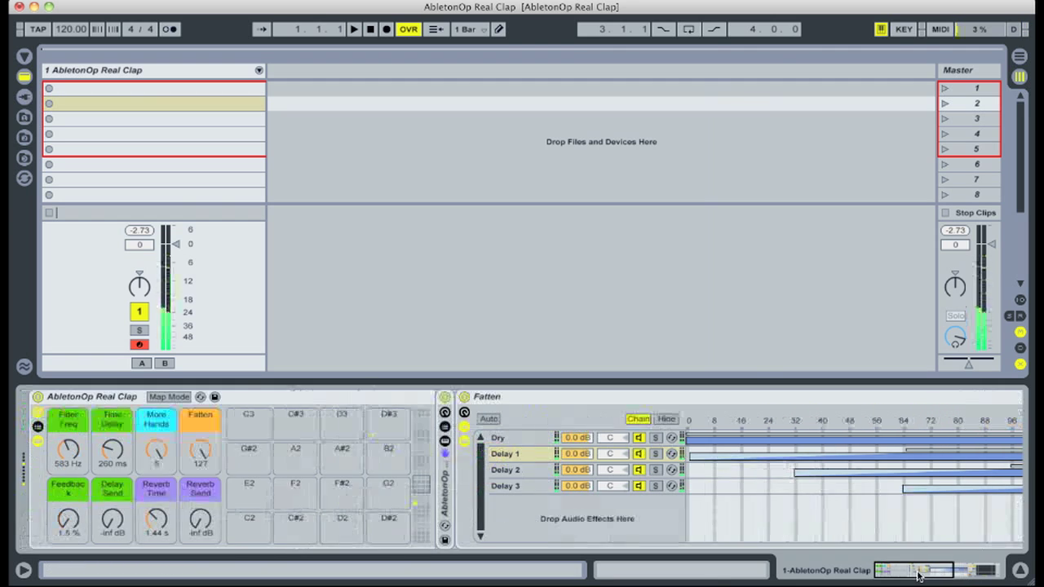
left_click(155, 454)
left_click_drag(153, 454, 210, 455)
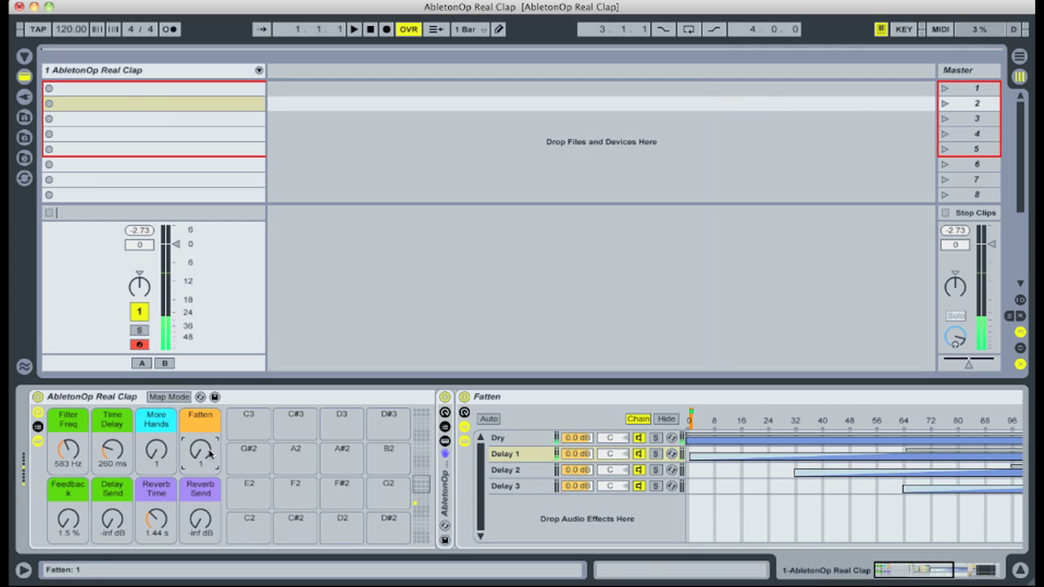